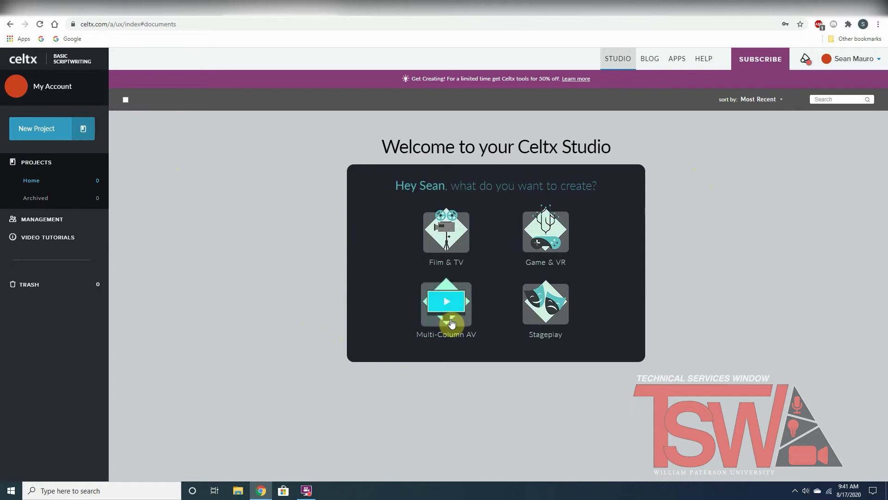
Step: Create a Multi-Column AV project named 'Example' with one episode
left_click(451, 323)
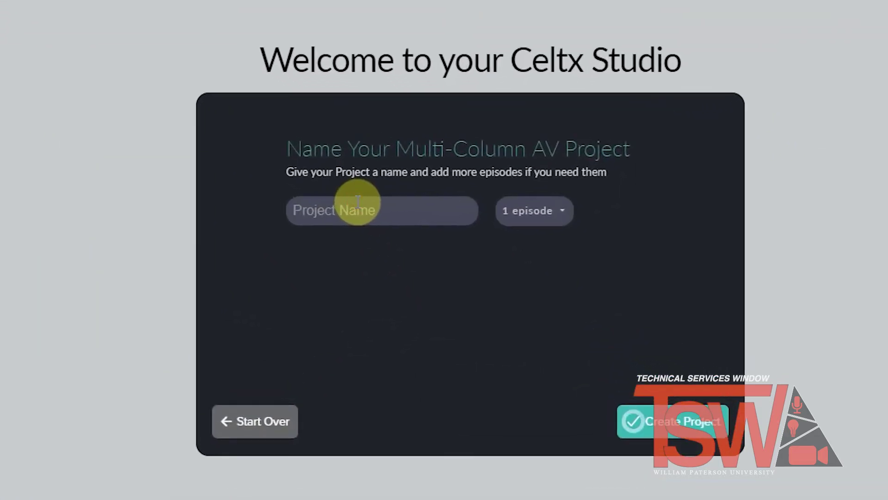
left_click(358, 201)
type("Example")
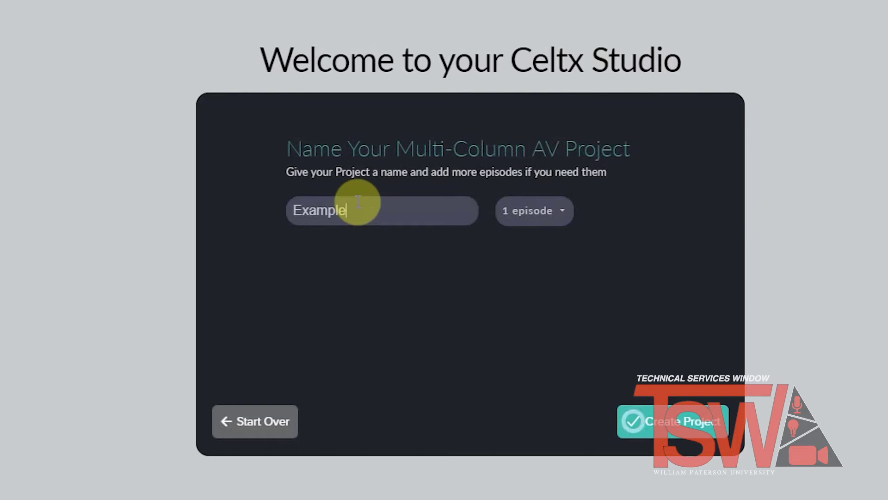
left_click(538, 214)
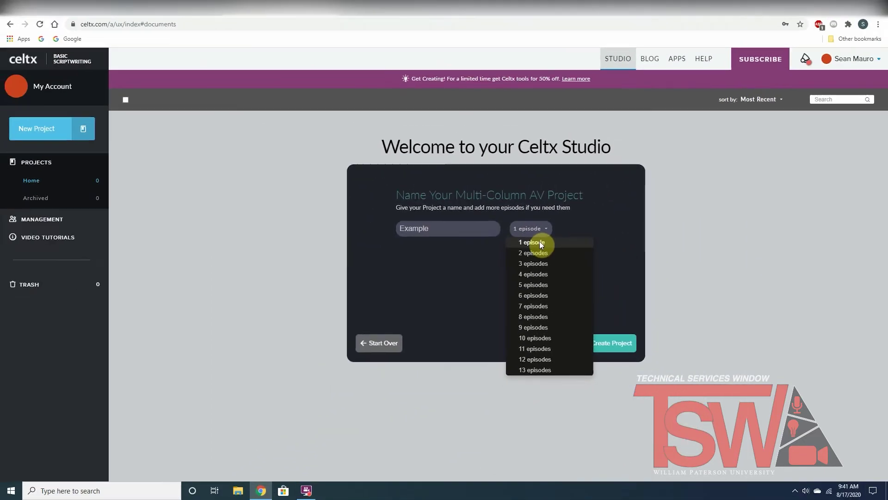
left_click(536, 240)
left_click(580, 343)
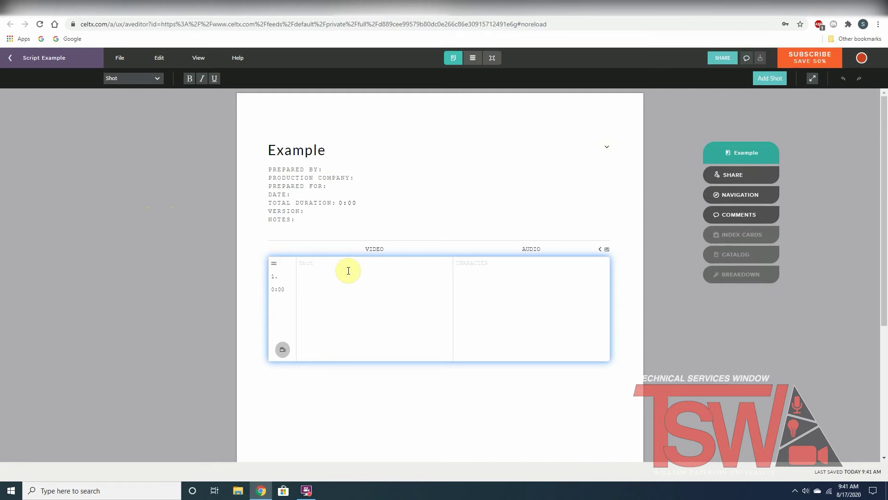
left_click(600, 248)
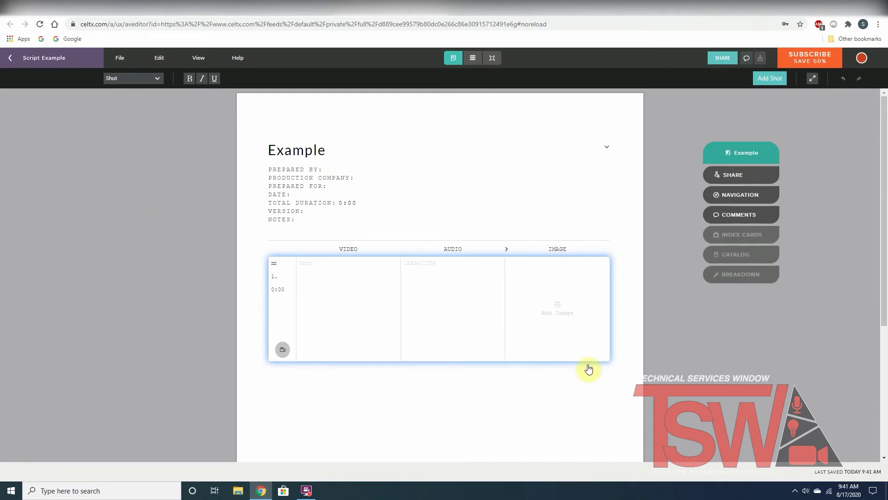
left_click(543, 301)
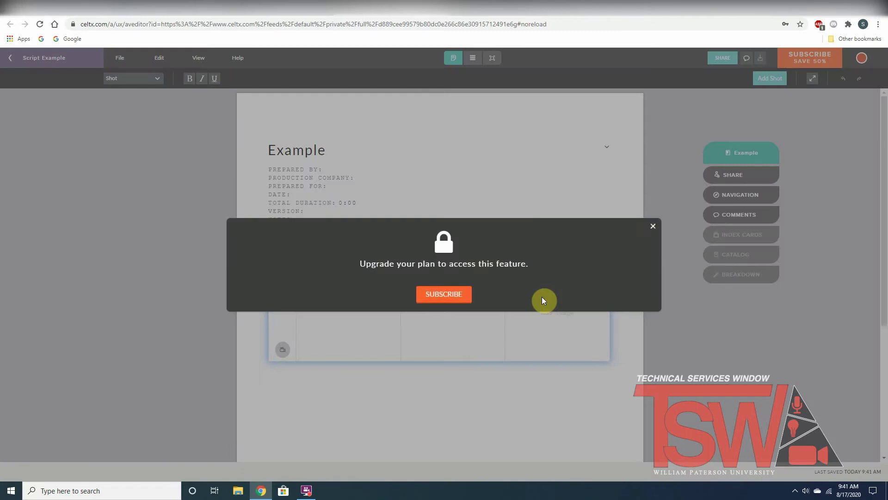
left_click(652, 229)
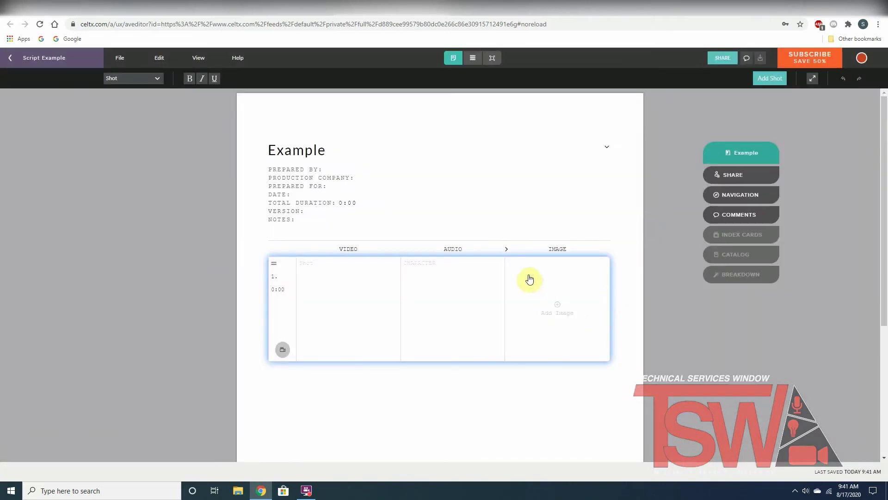
left_click(507, 249)
left_click(390, 279)
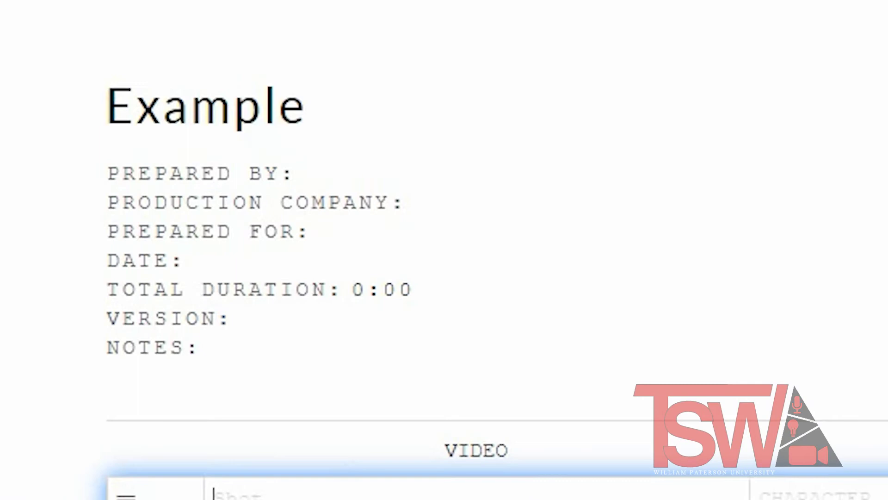
left_click(266, 119)
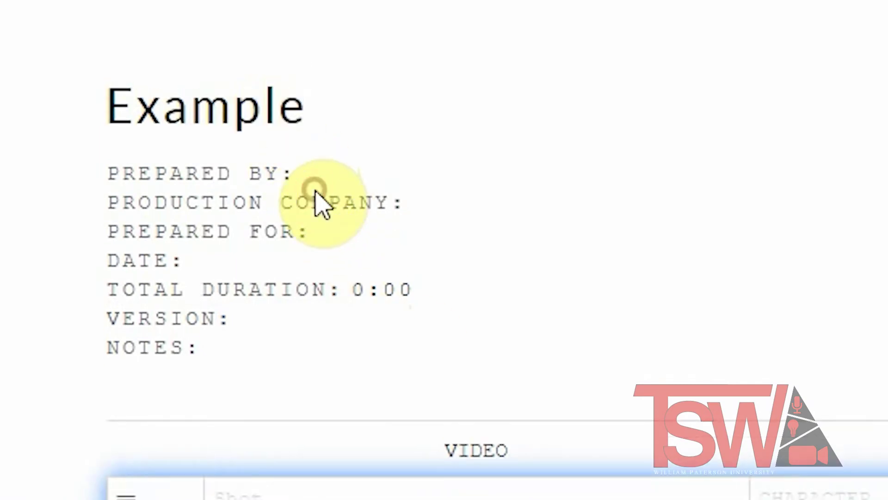
left_click(311, 171)
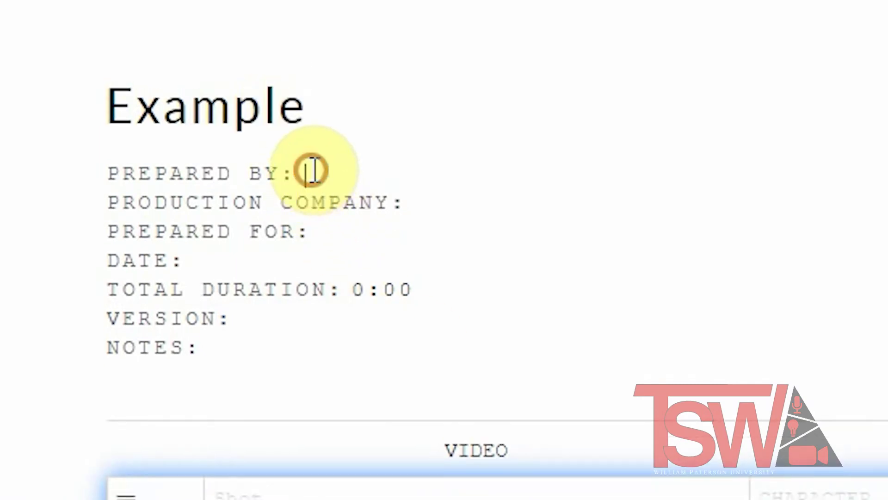
left_click(408, 207)
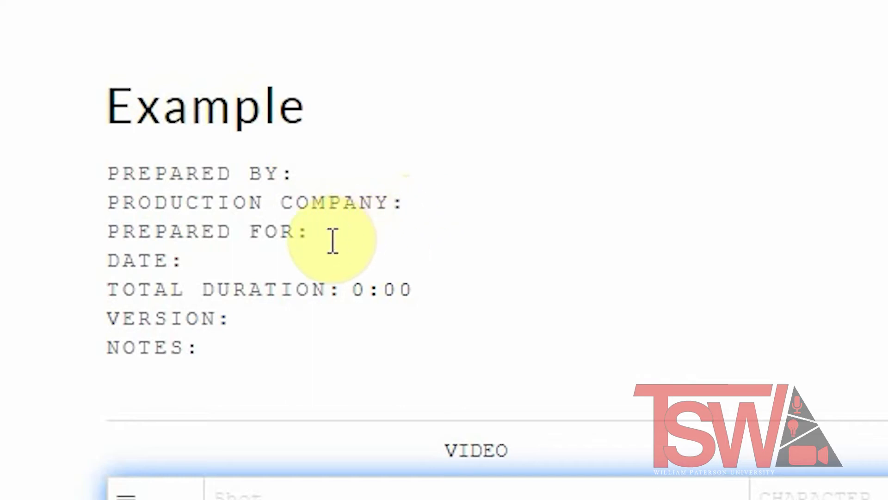
left_click(330, 237)
left_click(276, 268)
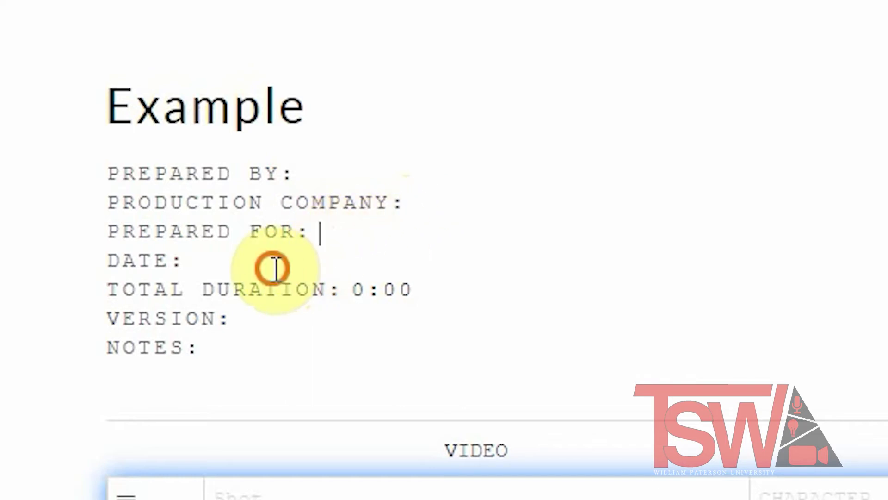
left_click(356, 287)
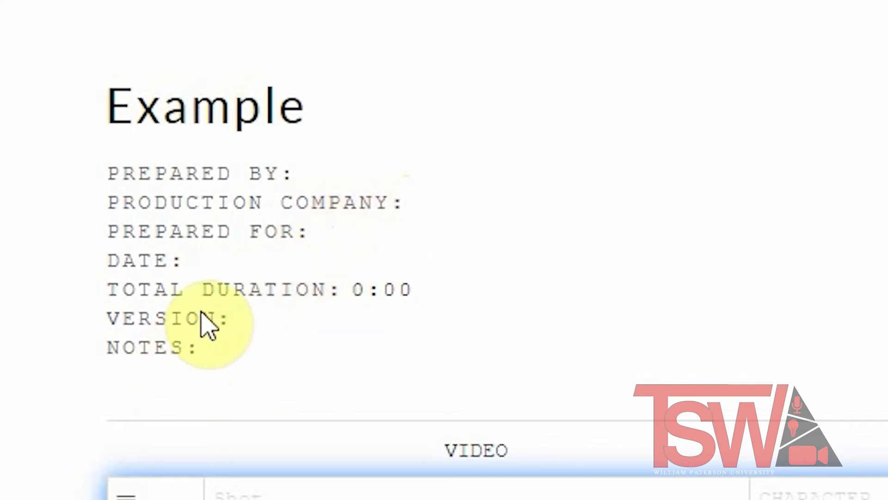
left_click(232, 319)
left_click(210, 344)
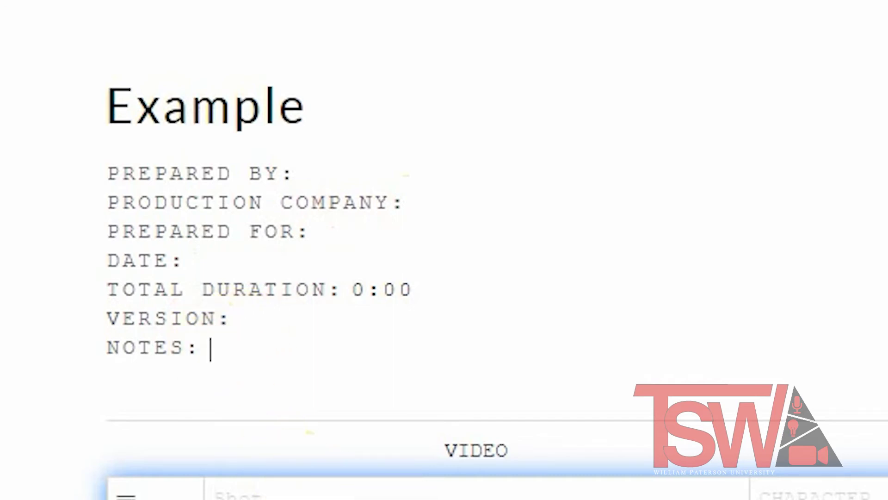
key("Tab")
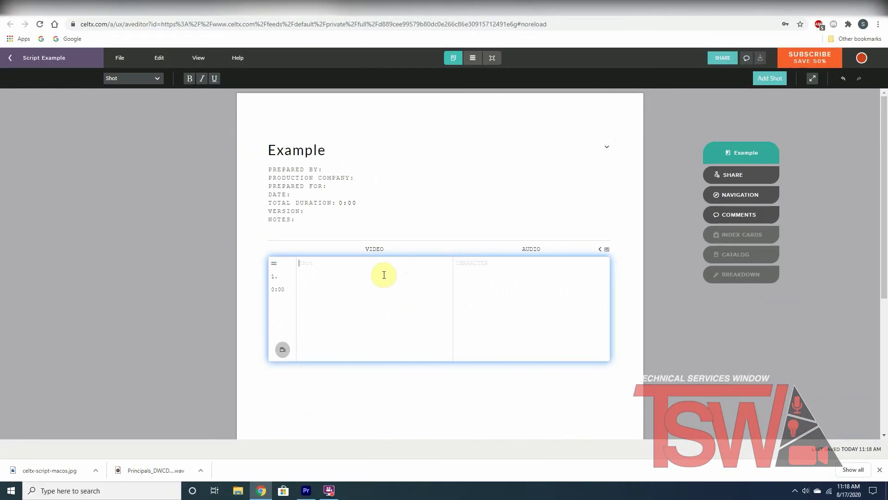
Step: Write the first shot description 'Fade up to Medium shot of host,' and move to the audio column
left_click(608, 150)
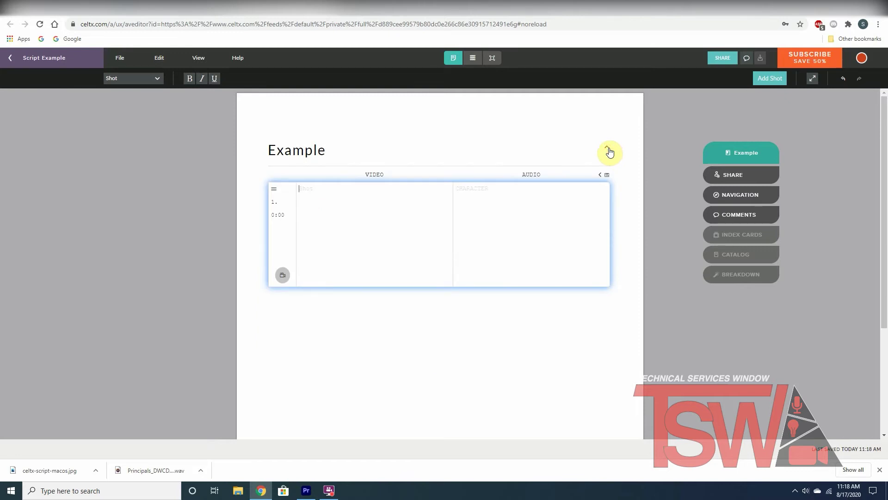
left_click(379, 197)
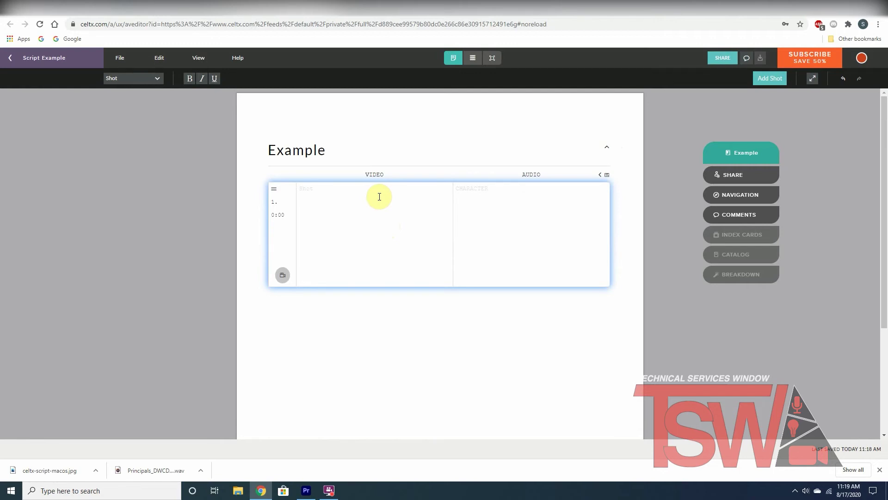
type("Fade up")
type(" to Med")
type("ium shot")
type(" of host")
key("Tab")
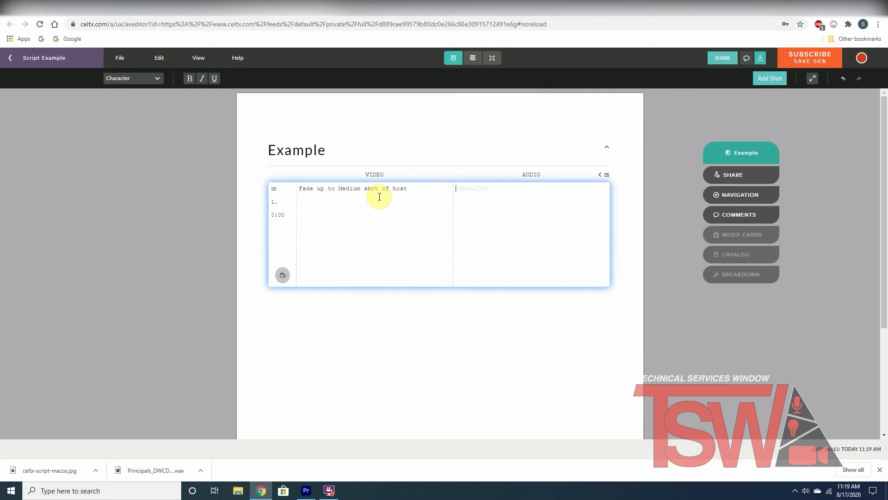
type("HOST")
Step: Add the dialogue line 'Hello' under HOST, then start another HOST character cue
key("Return")
type("Hello")
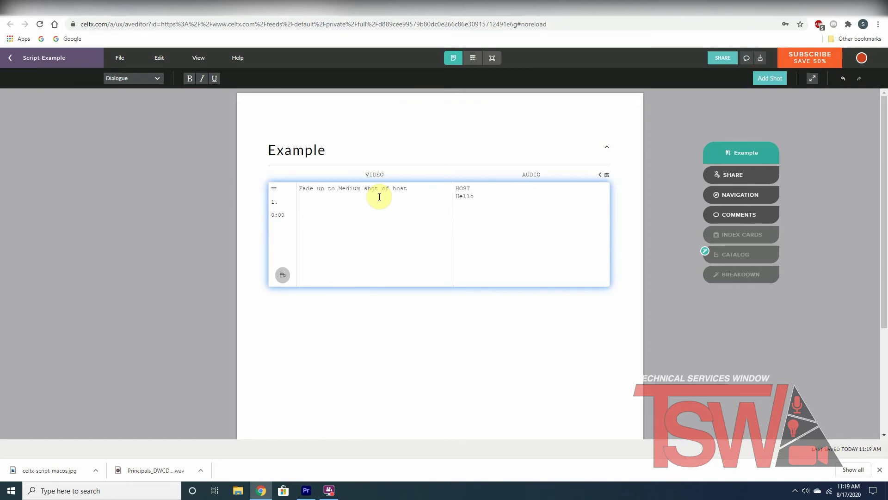
key("Return")
type("H")
key("Return")
key("BackSpace")
key("BackSpace")
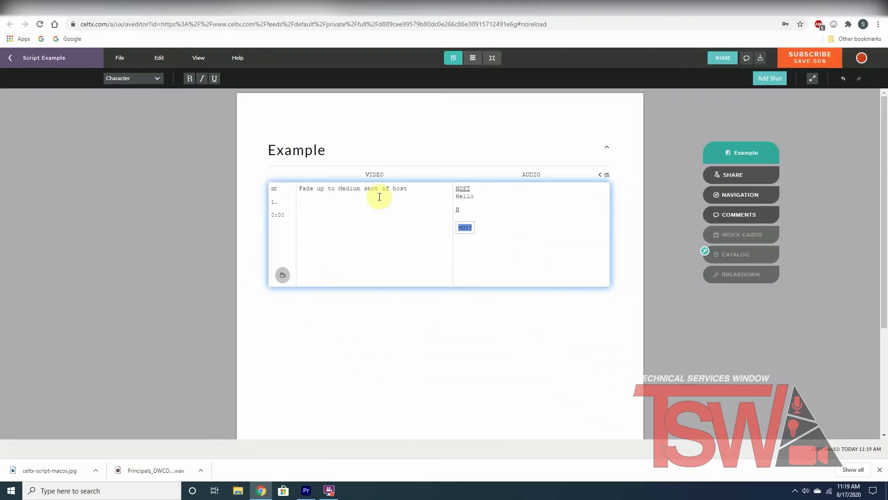
Step: Delete the empty Character line under 'Hello' and create empty shot block 2
key("BackSpace")
key("Return")
key("Return")
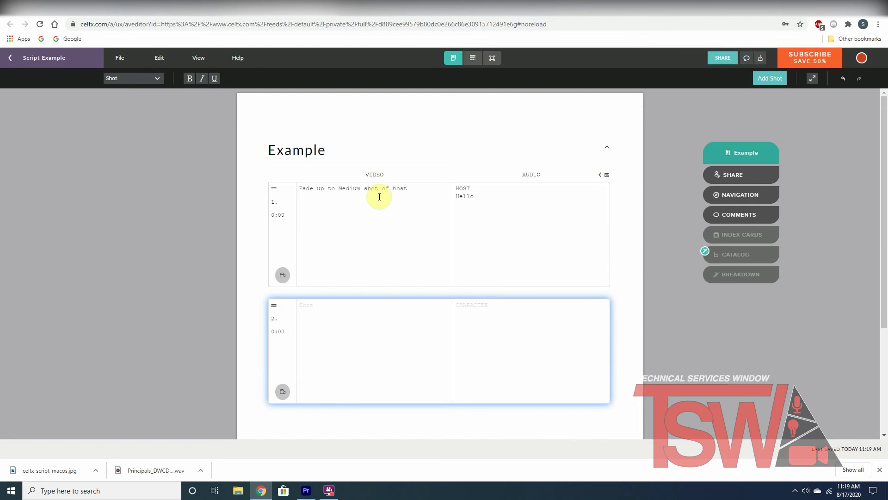
left_click(379, 196)
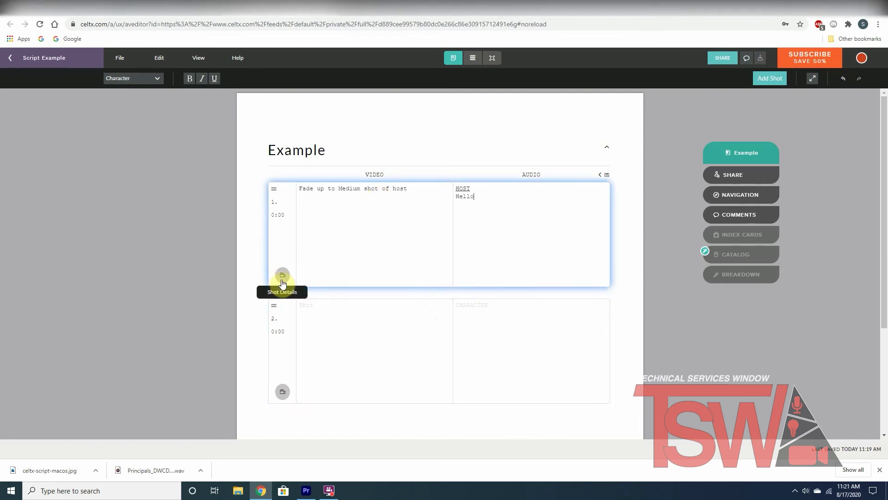
left_click(282, 280)
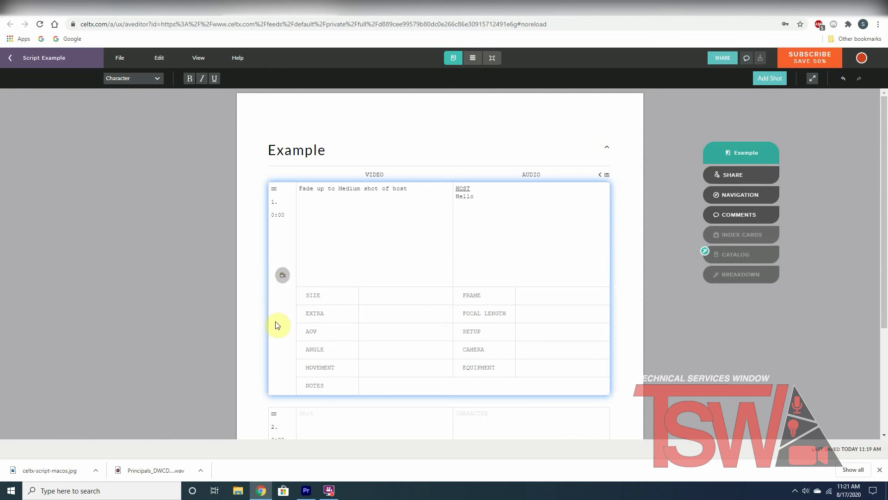
left_click(282, 275)
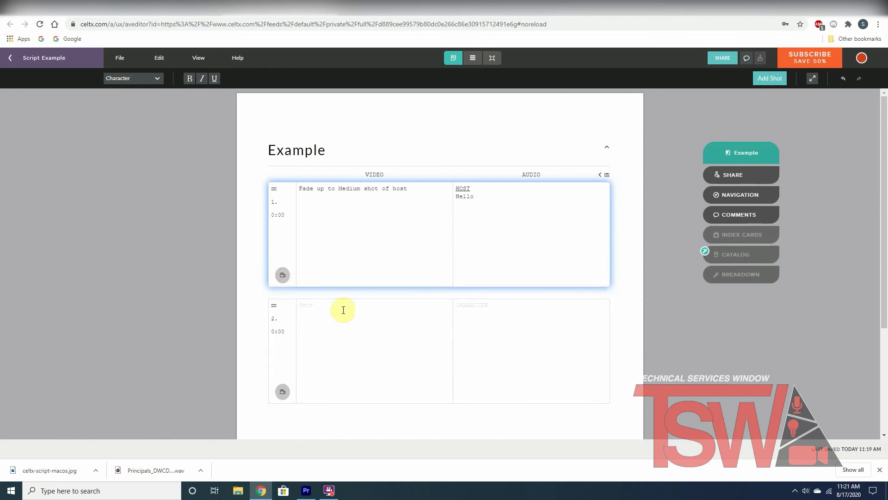
left_click(440, 258)
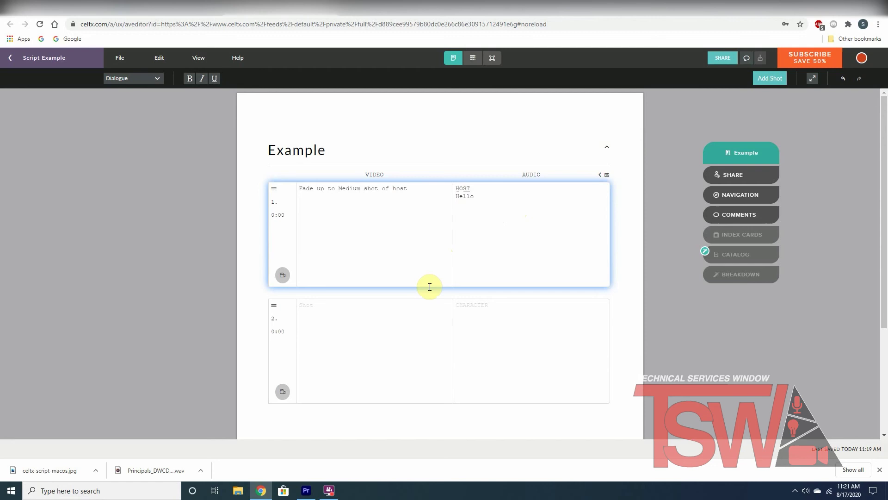
left_click(473, 58)
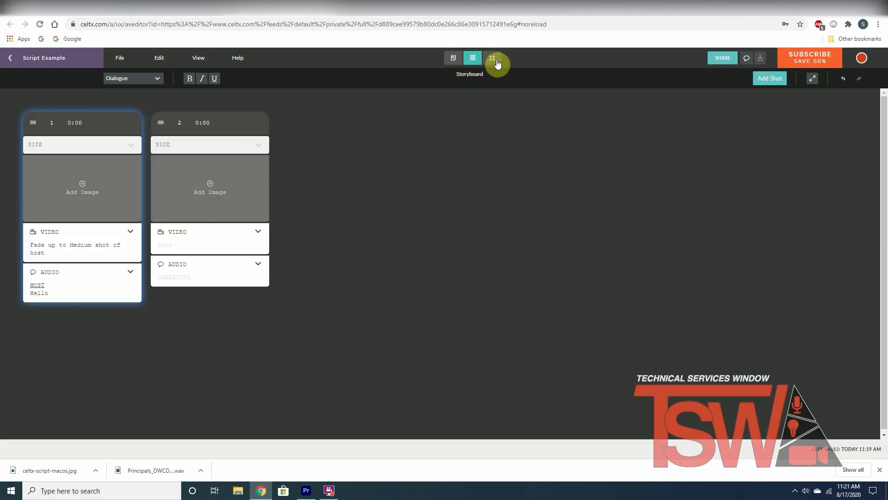
left_click(493, 60)
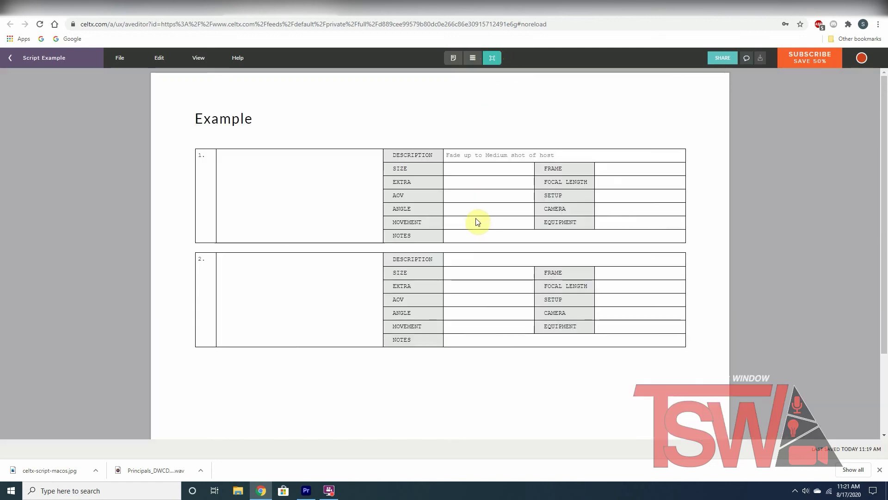
left_click(452, 62)
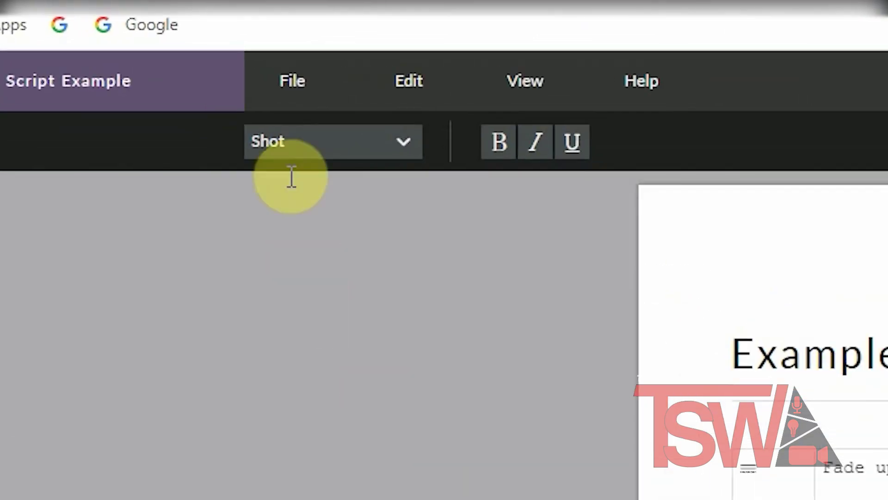
left_click(121, 59)
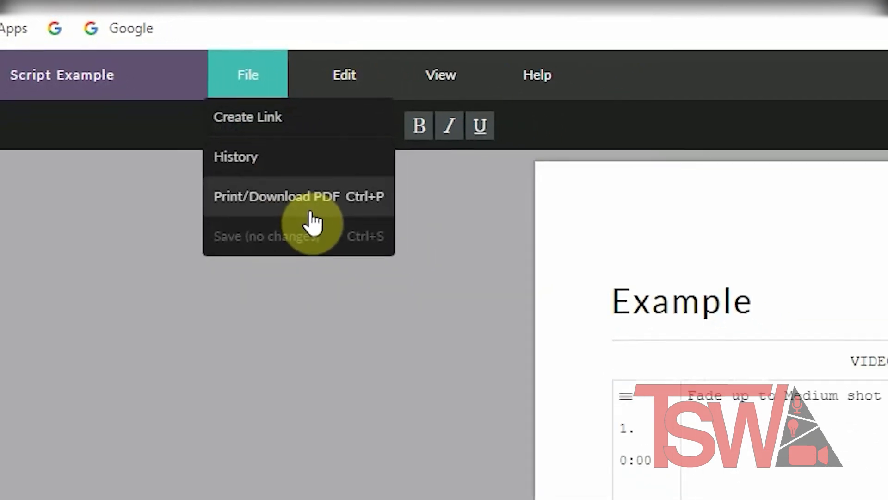
left_click(369, 247)
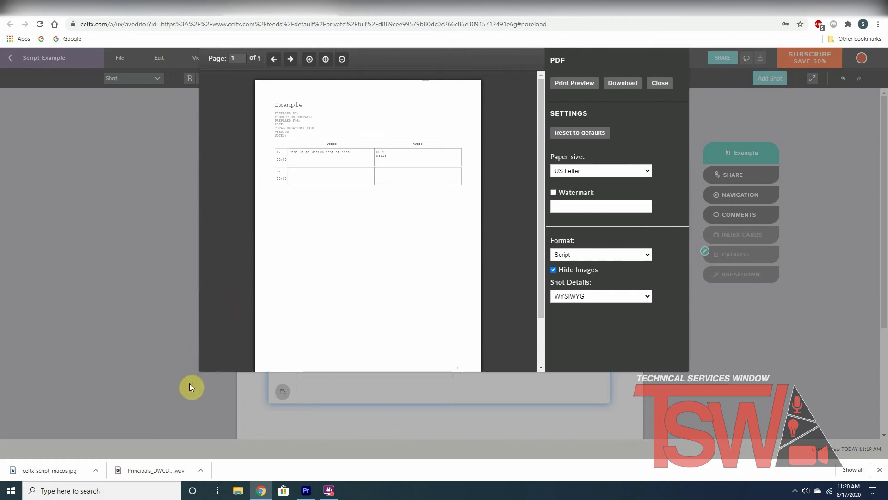
left_click(667, 83)
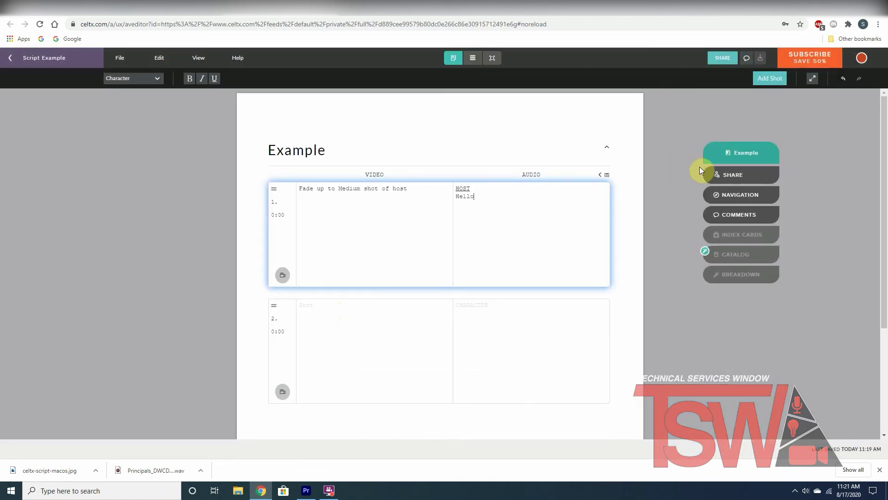
Step: Bring up the Share Project dialog for Example and go to the email address field
left_click(733, 175)
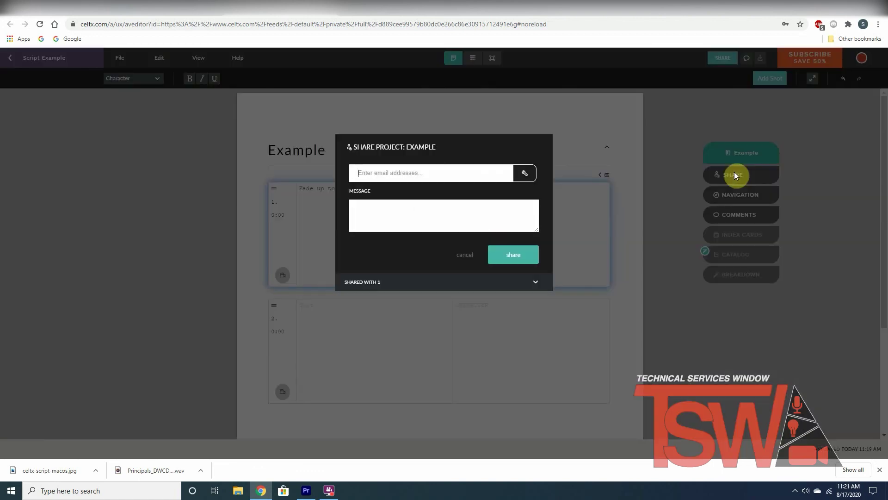
left_click(423, 173)
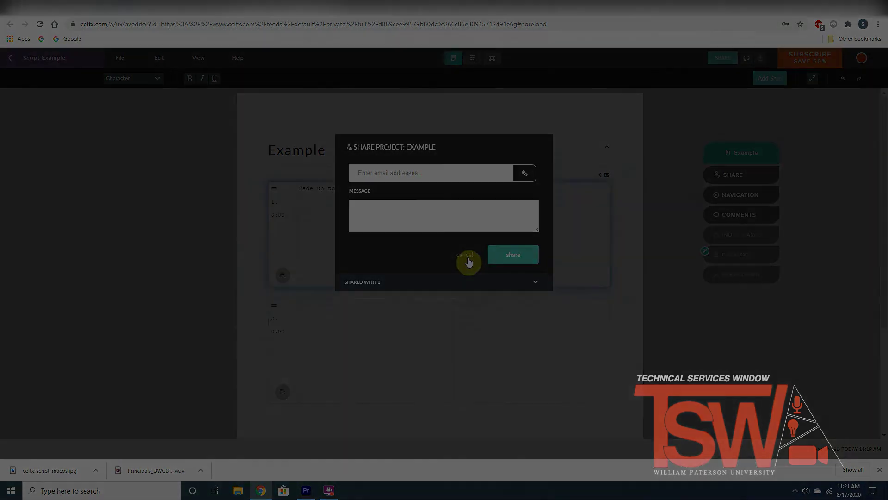